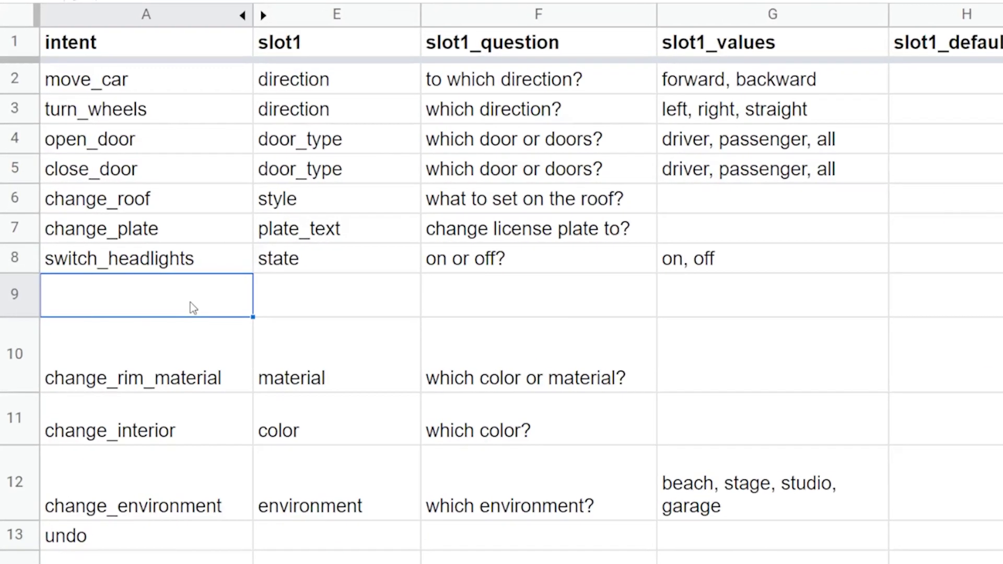
- Fill row 9 with intent change_paint_color, slot color, and question text 'which color'
type("change_")
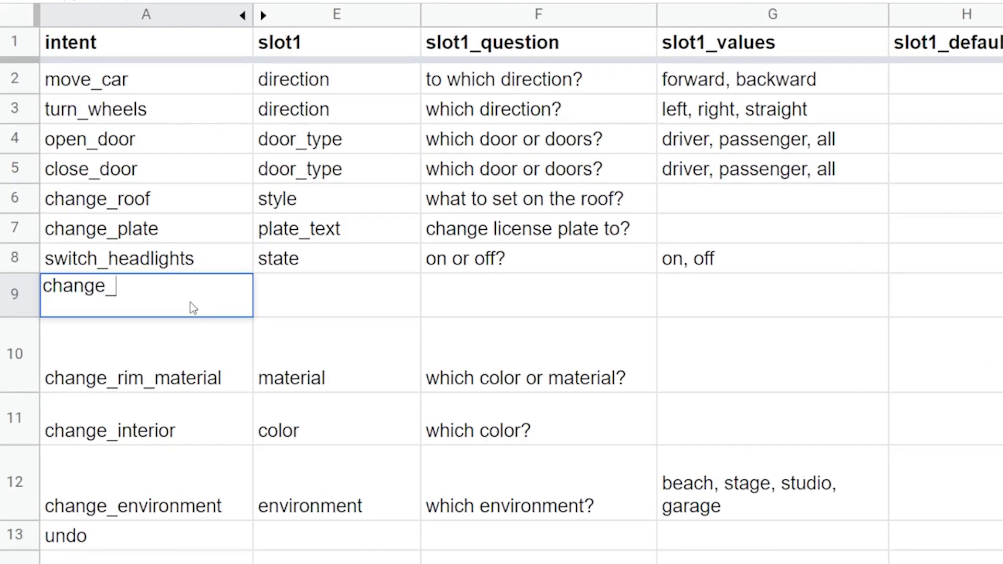
type("paint_color")
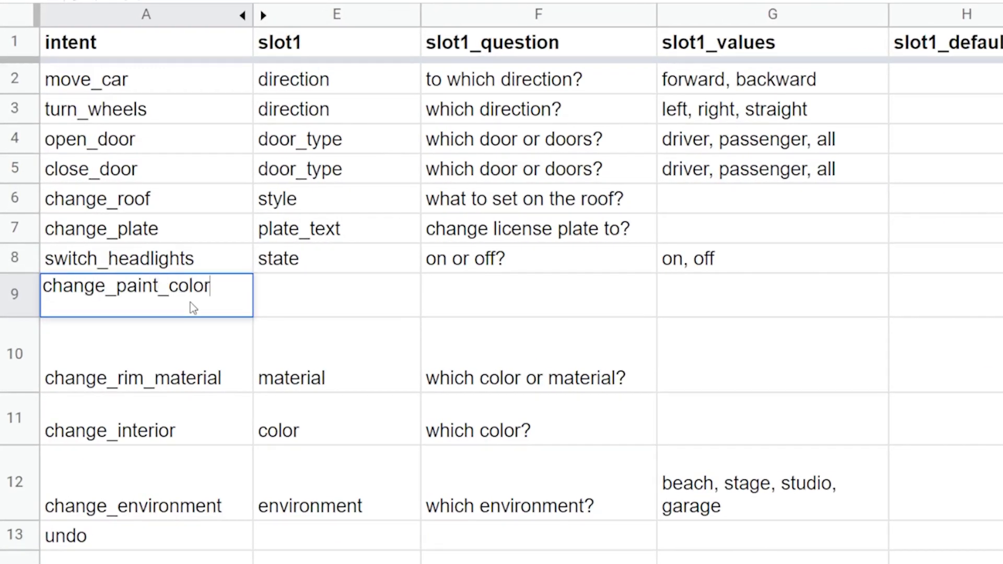
key("Tab")
type("color")
key("Tab")
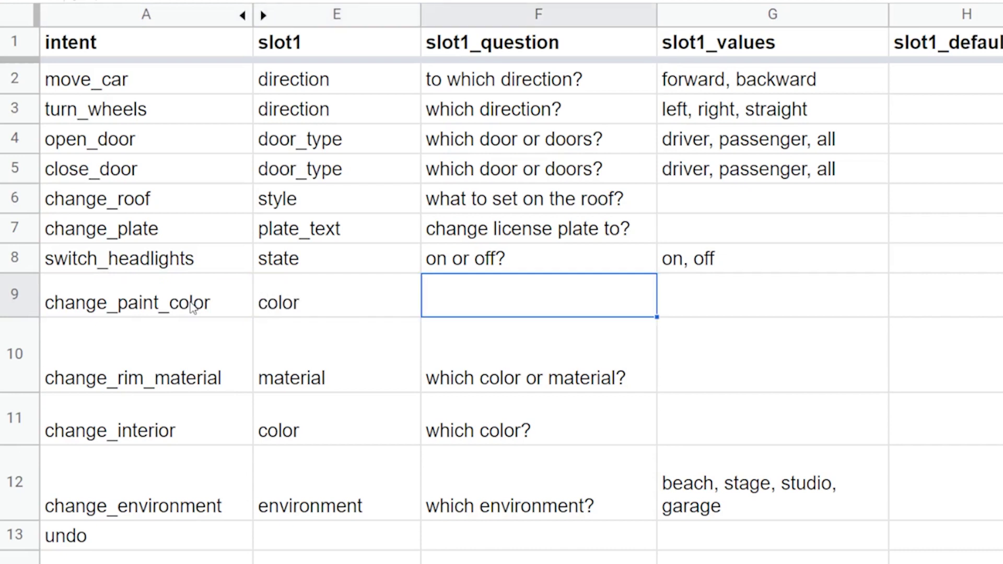
type("which color")
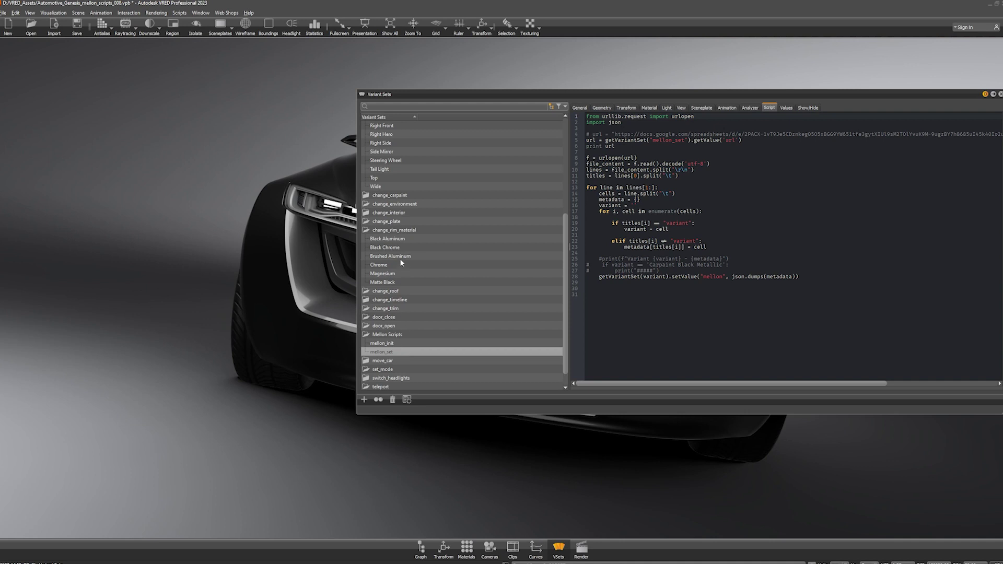
- Open the mellon value on the Brushed Aluminum variant's Values list for editing
left_click(399, 255)
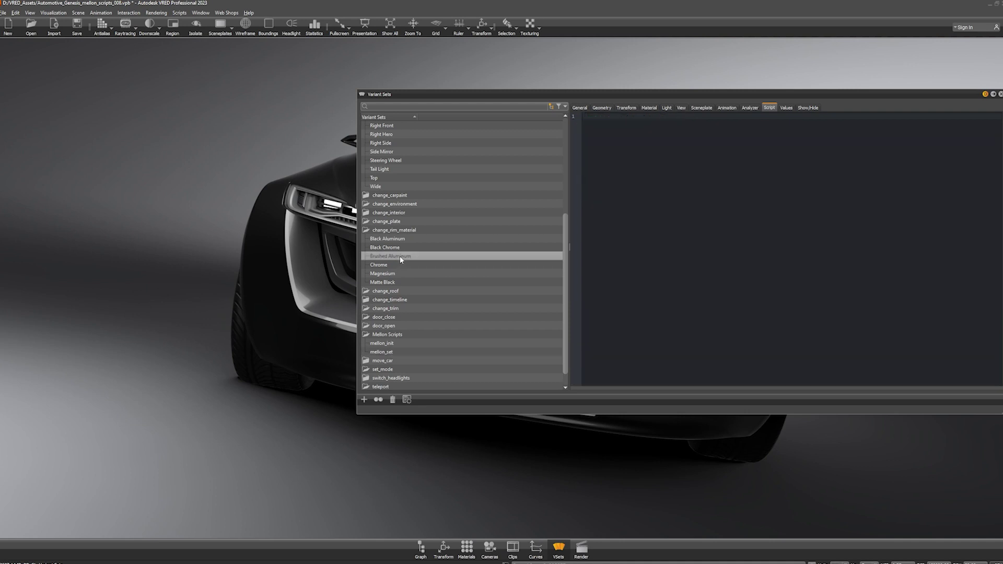
left_click(786, 108)
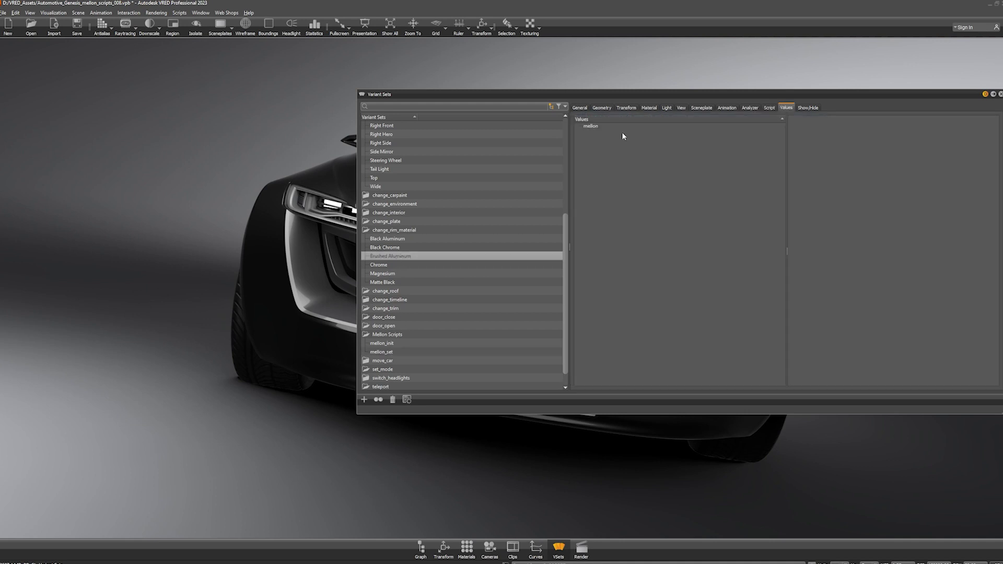
double_click(602, 126)
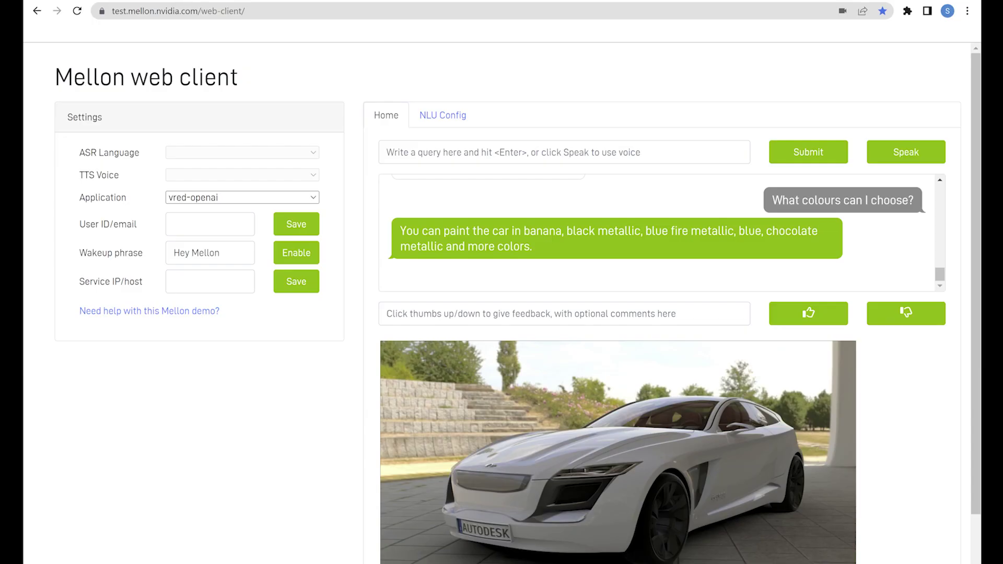
- Send the query 'change the environment to garage' to the assistant
left_click(568, 154)
type("change ")
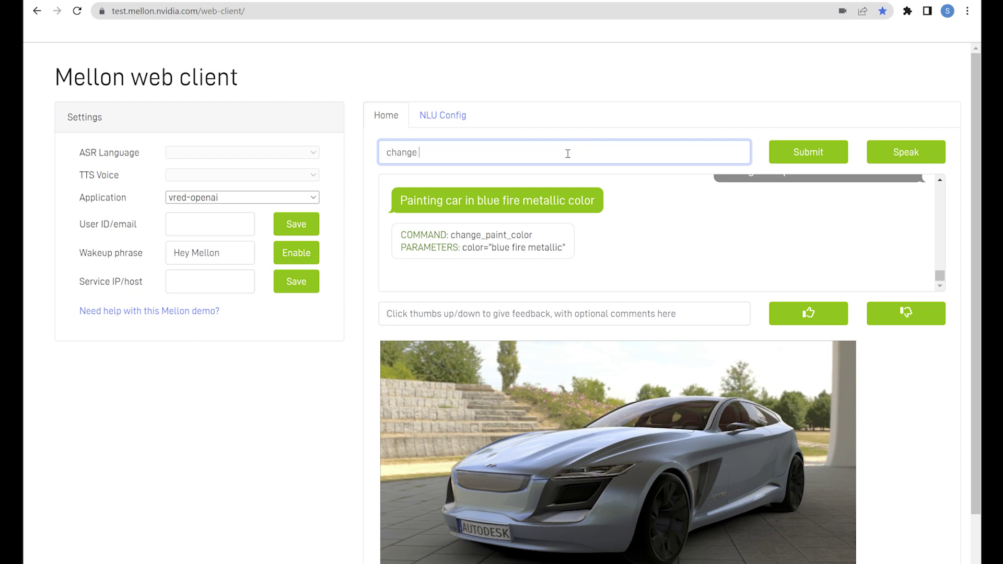
type("the environmen")
type("t to garage")
key("Return")
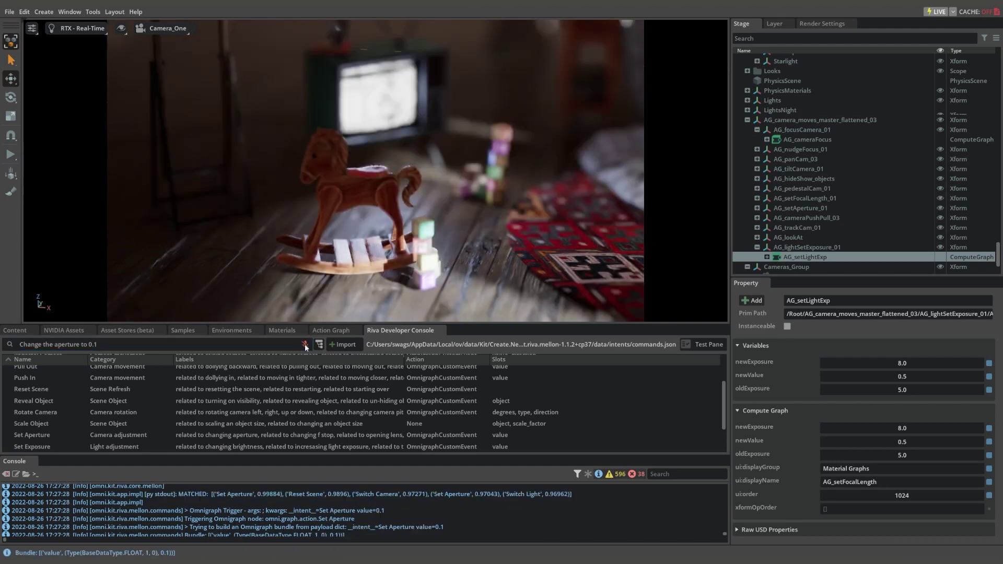
- Start voice input in the Riva Developer Console to say 'Look at the teddy bear'
left_click(305, 346)
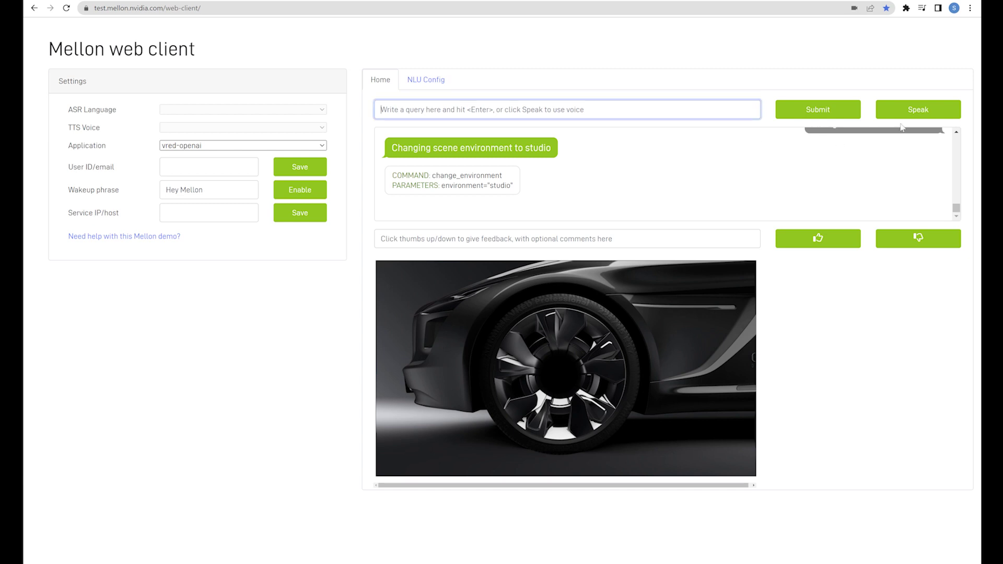
- Ask by voice which rim colors exist, then request black chrome rims
left_click(907, 110)
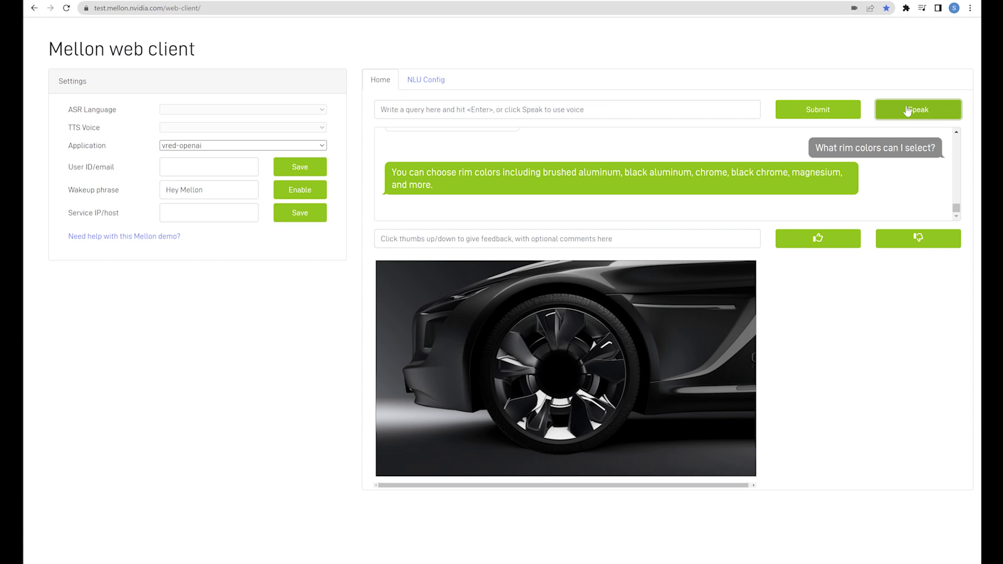
left_click(908, 110)
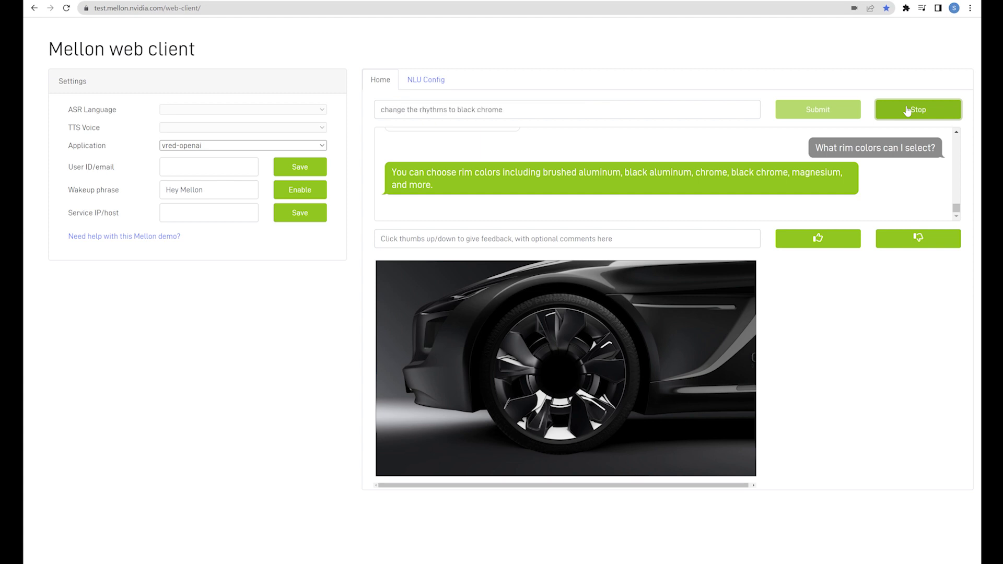
left_click(907, 110)
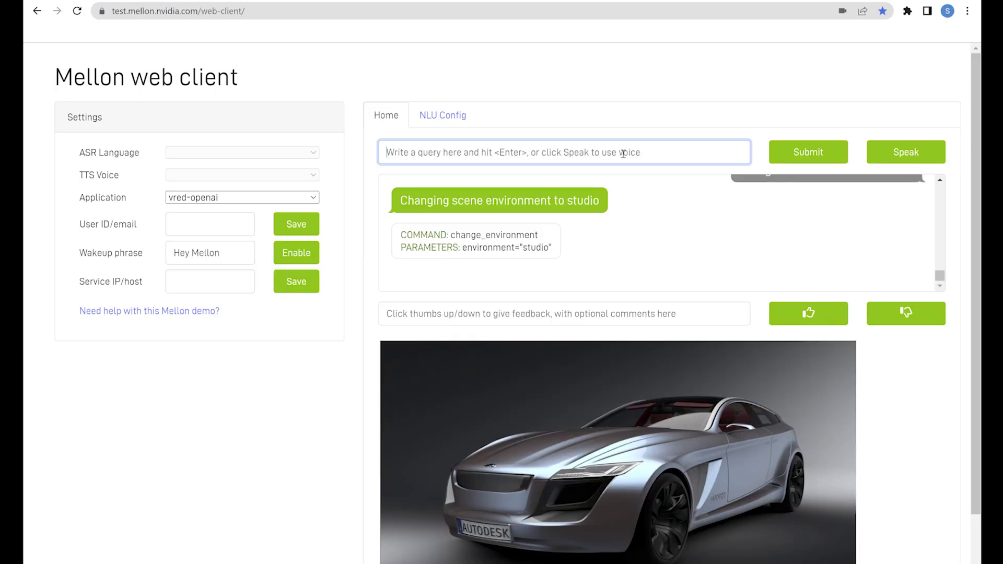
- Send the query 'reset the scene' to return the white car outdoors
type("re")
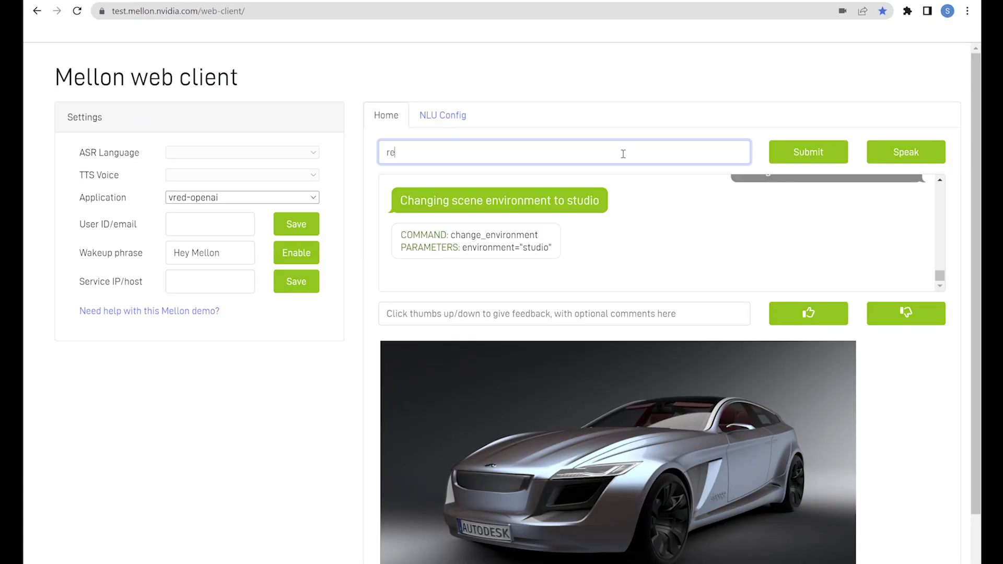
type("set the scene")
key("Return")
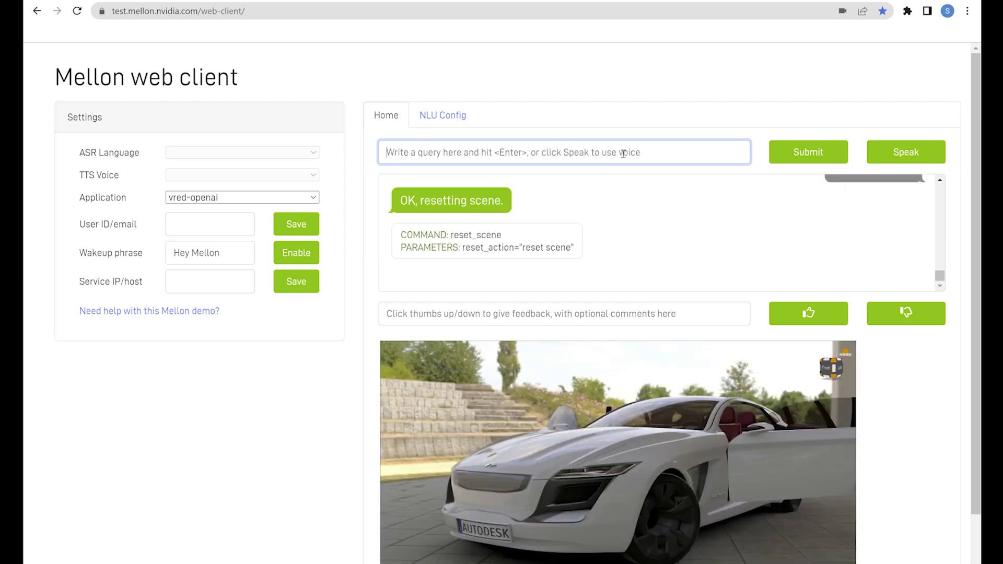